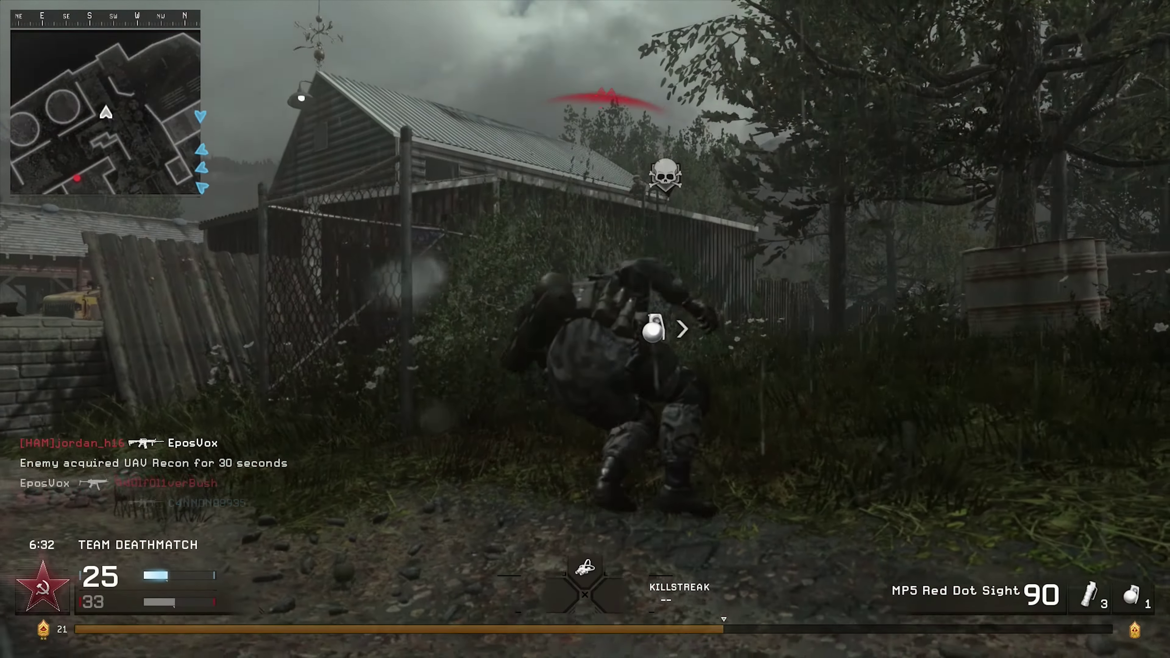
Switch the in-game loadout to Custom Slot 5.
key(Escape)
key(Down)
key(Return)
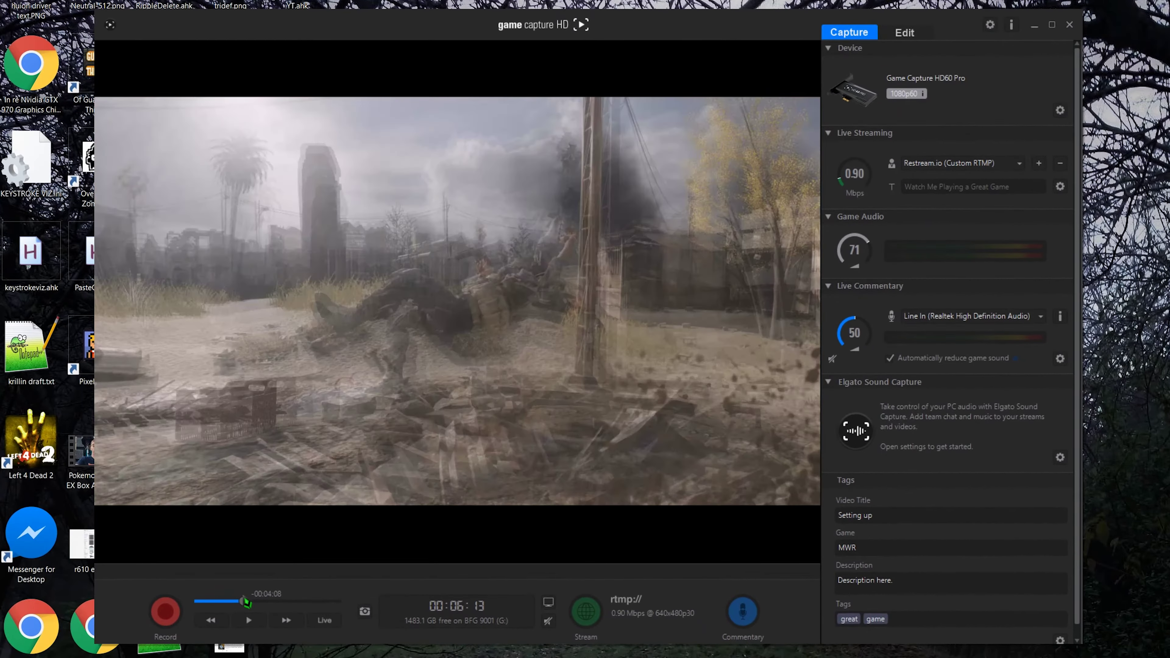
Rewind the preview to about -04:58, play it, and fast-forward a few seconds.
drag(244, 600, 225, 600)
click(251, 616)
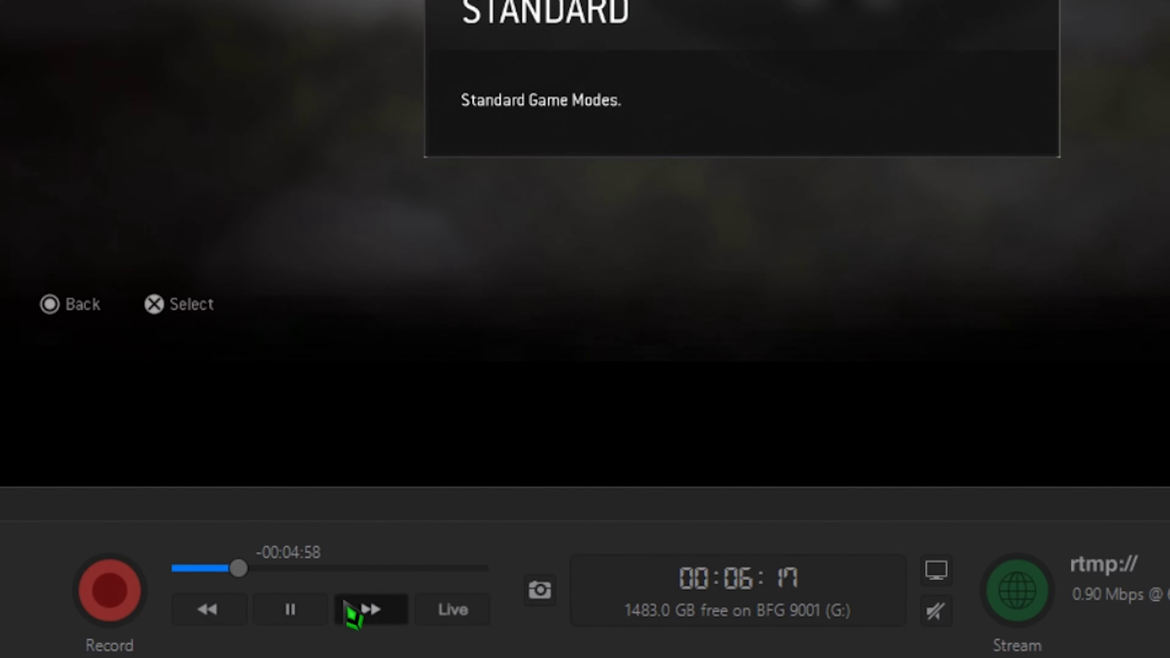
click(364, 611)
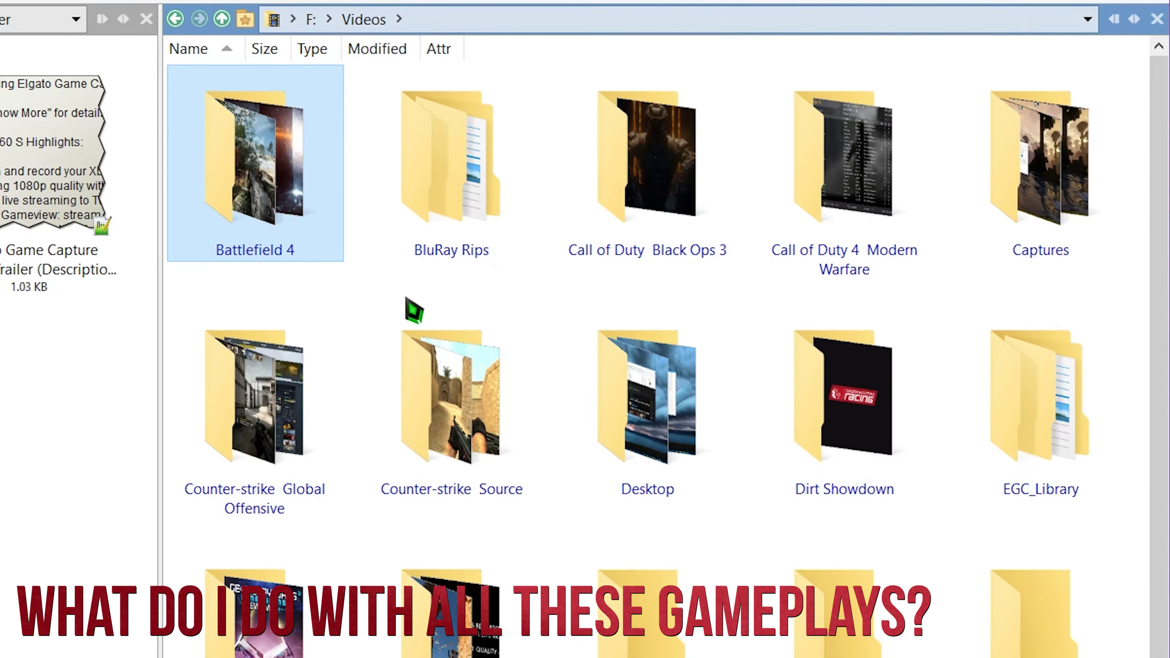
double_click(286, 172)
key(BackSpace)
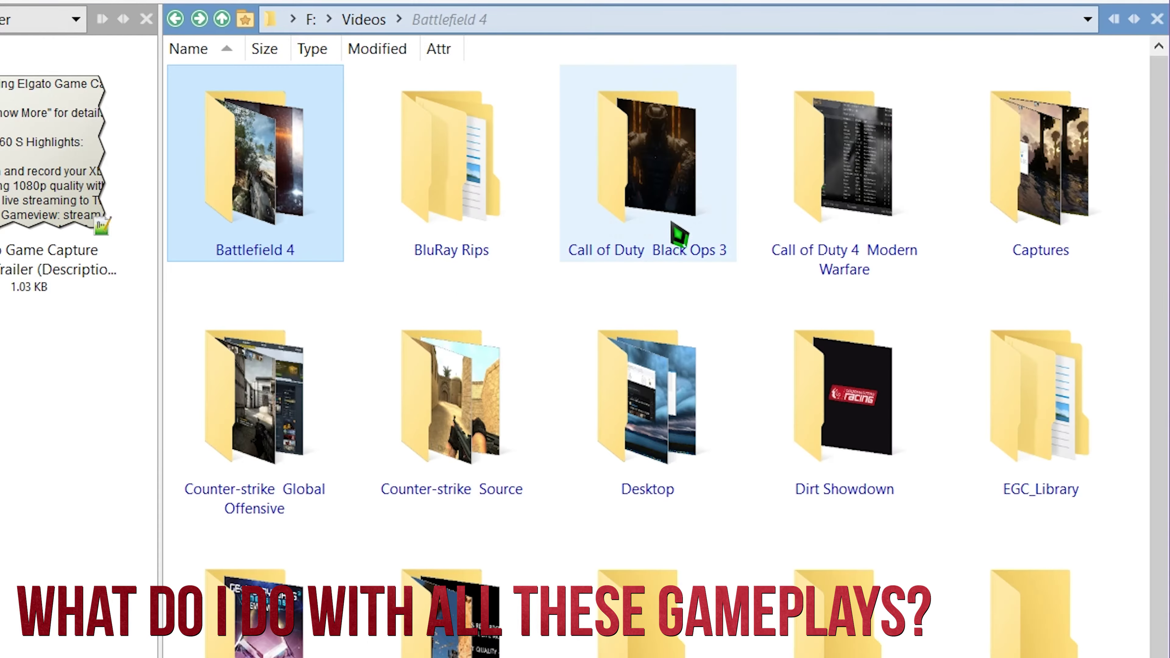
double_click(674, 234)
key(BackSpace)
click(807, 214)
double_click(807, 215)
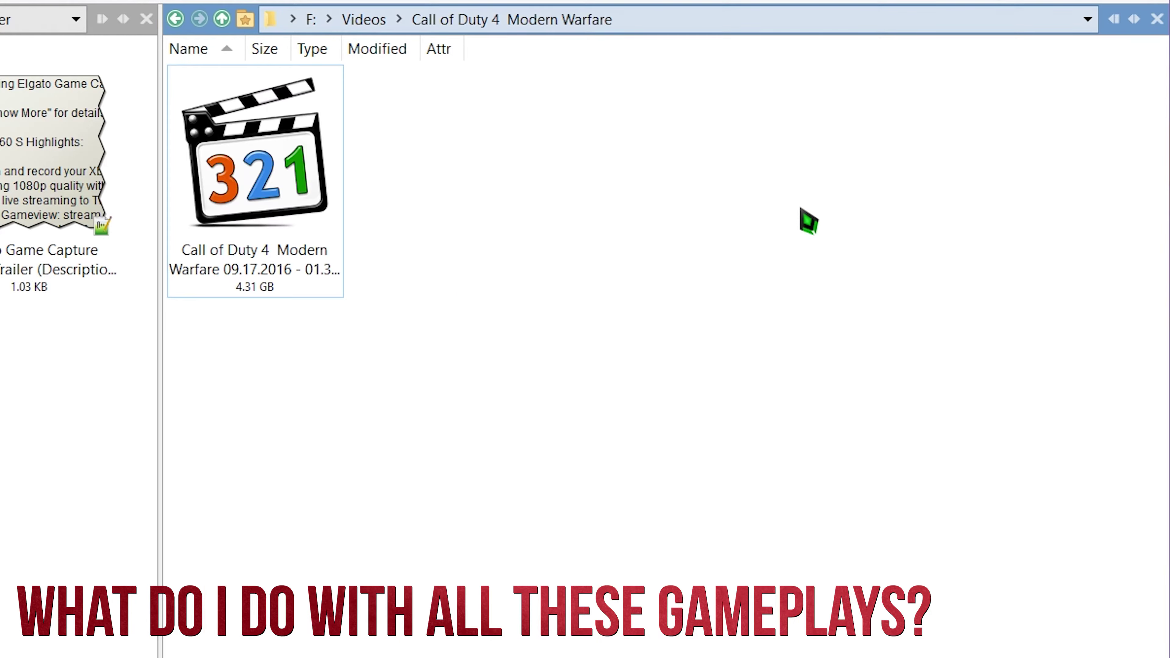
key(BackSpace)
double_click(1011, 215)
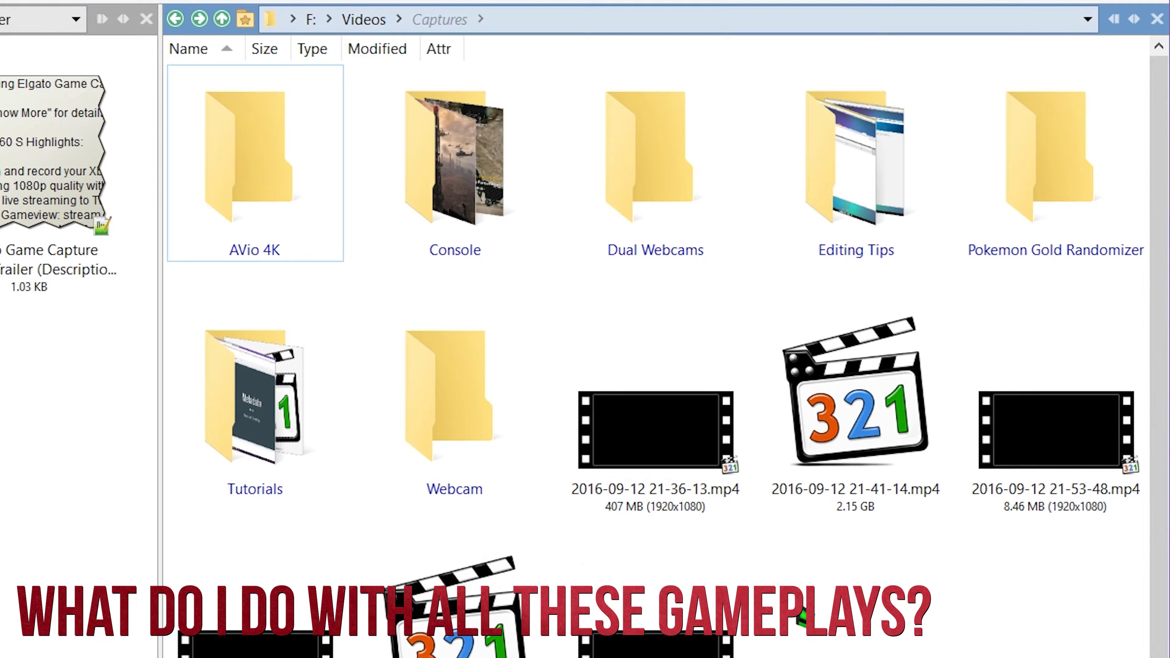
key(BackSpace)
double_click(253, 391)
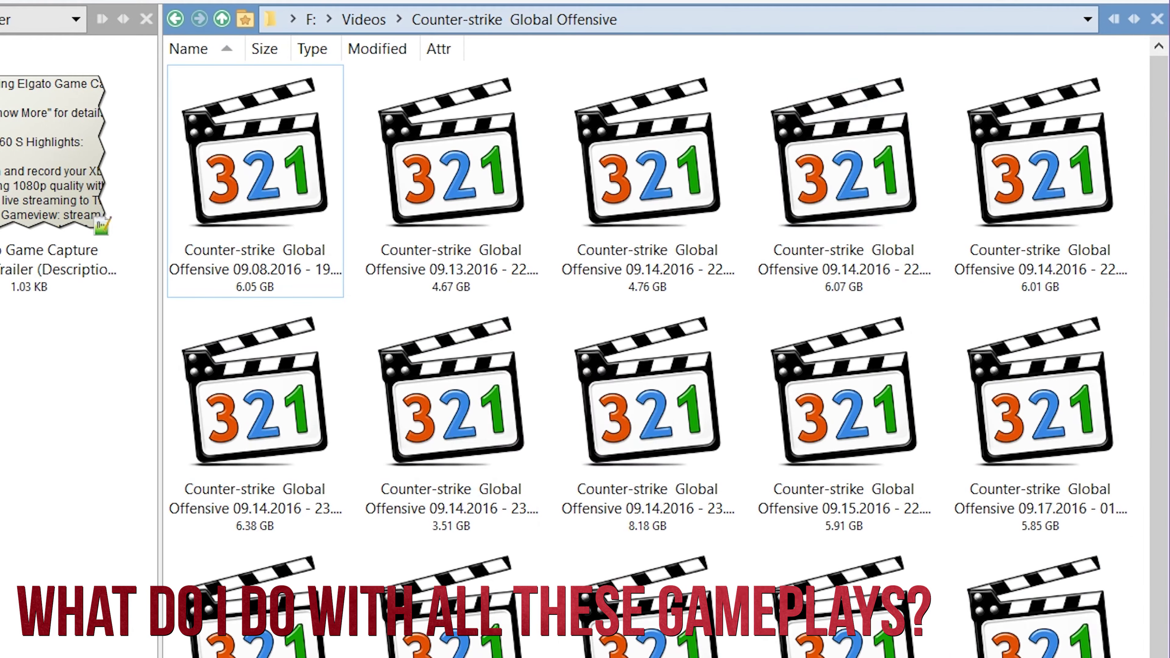
key(BackSpace)
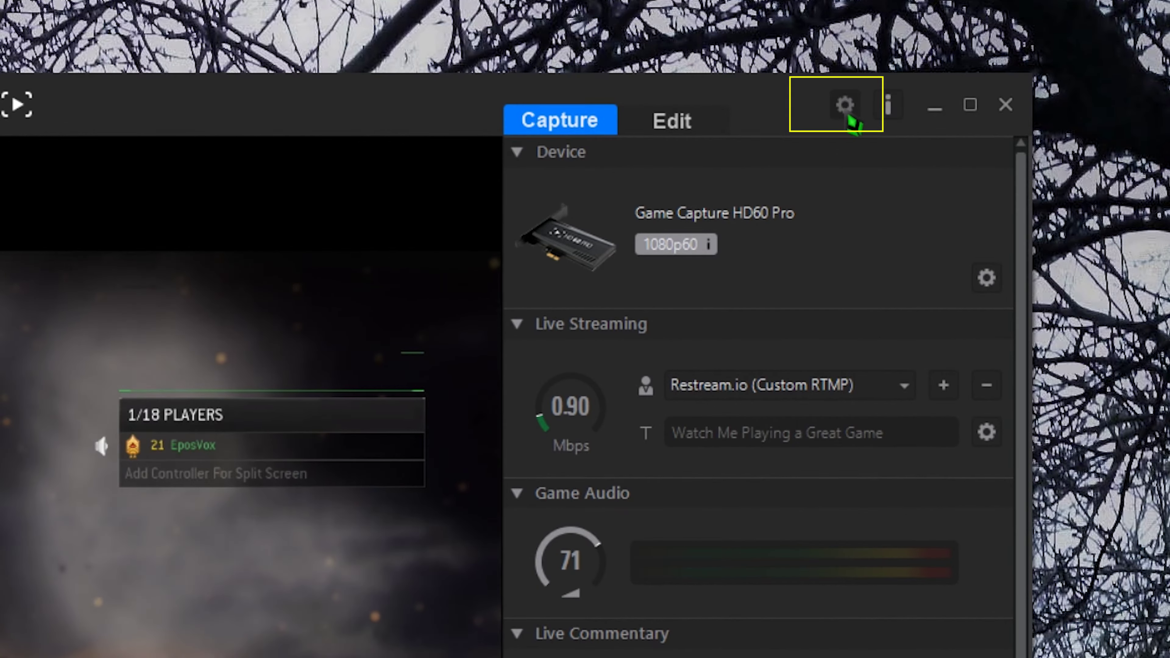
Tick Enable Flashback Recording on the Capture tab of Preferences and confirm with OK.
click(848, 118)
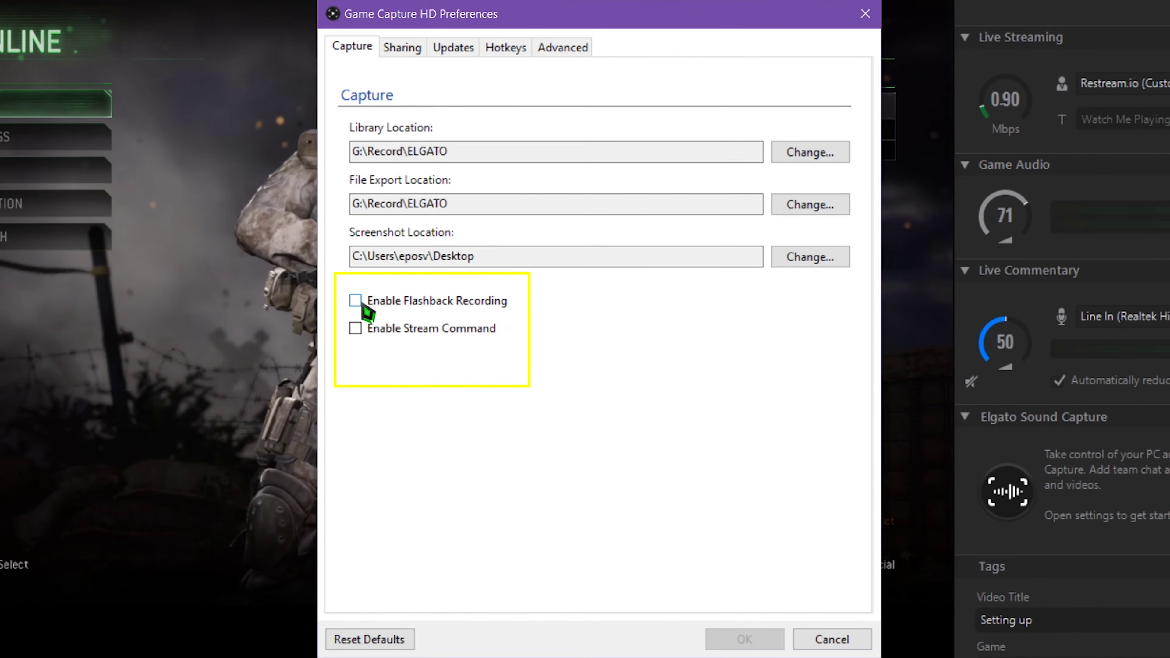
click(738, 638)
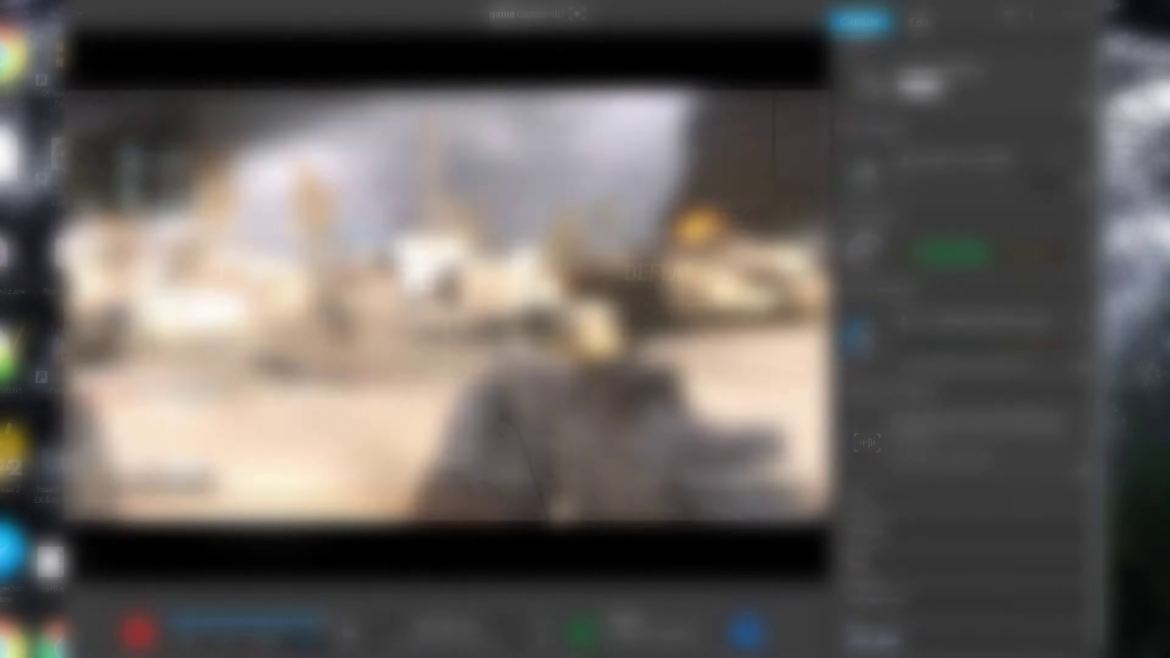
Pause live, rewind to about -04:59, and play ahead to the match loading screen, pausing and resuming.
click(223, 623)
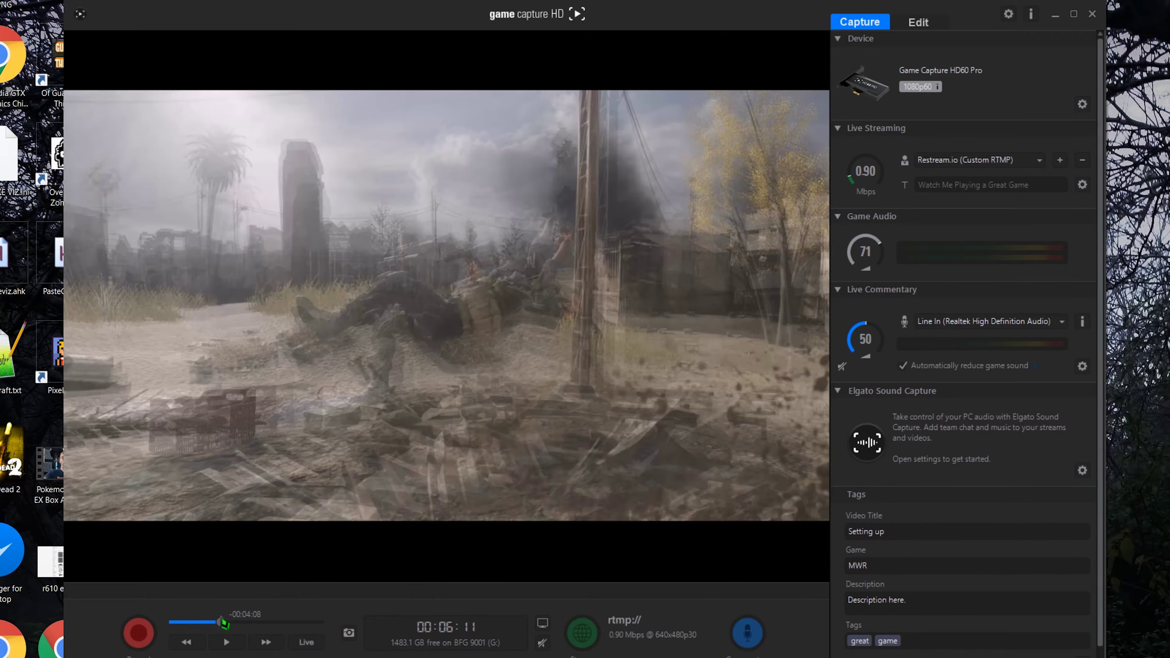
drag(223, 623, 203, 624)
click(230, 639)
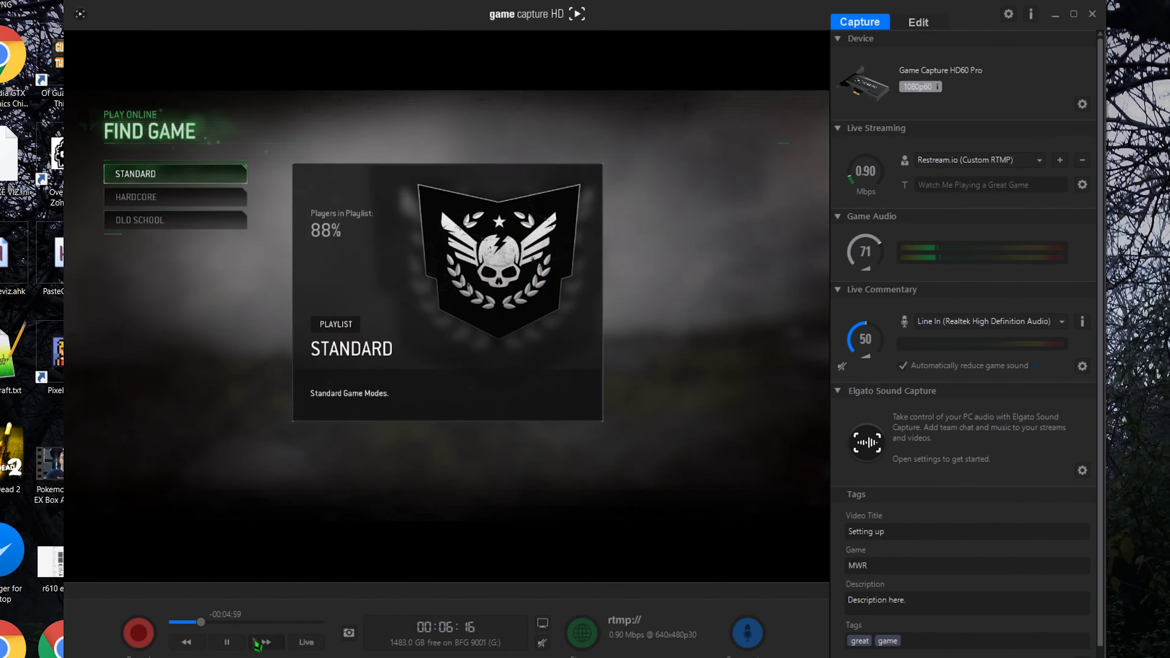
click(256, 643)
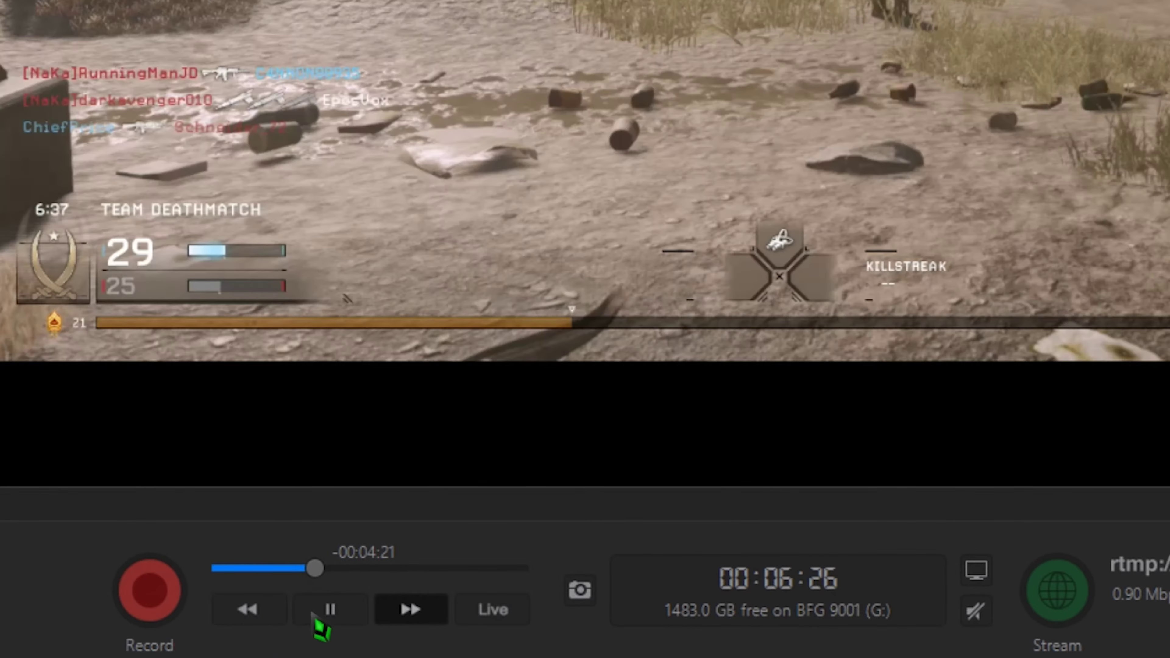
click(314, 613)
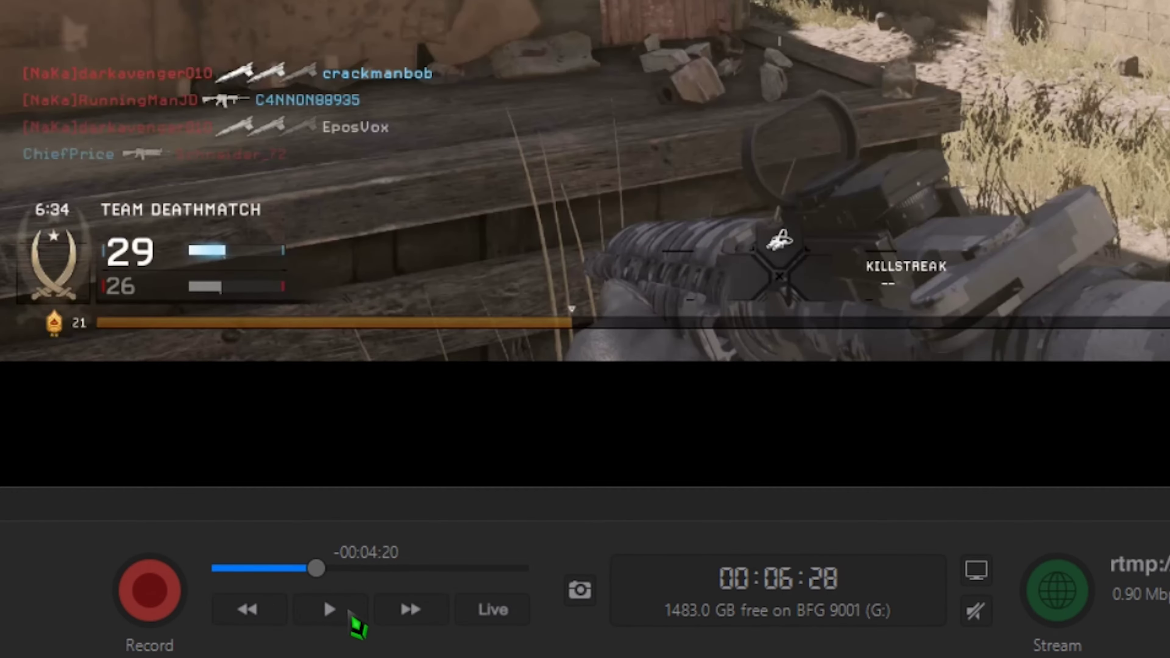
click(350, 620)
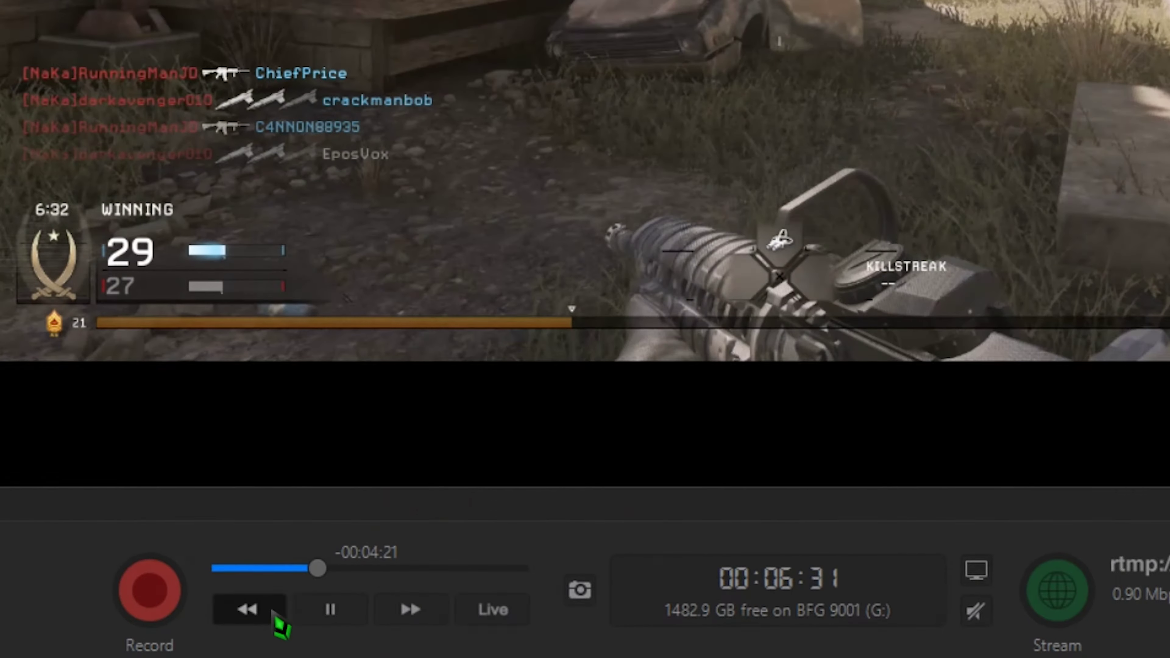
Record from the earlier buffered gameplay, check the recording's start, then return to live.
click(482, 620)
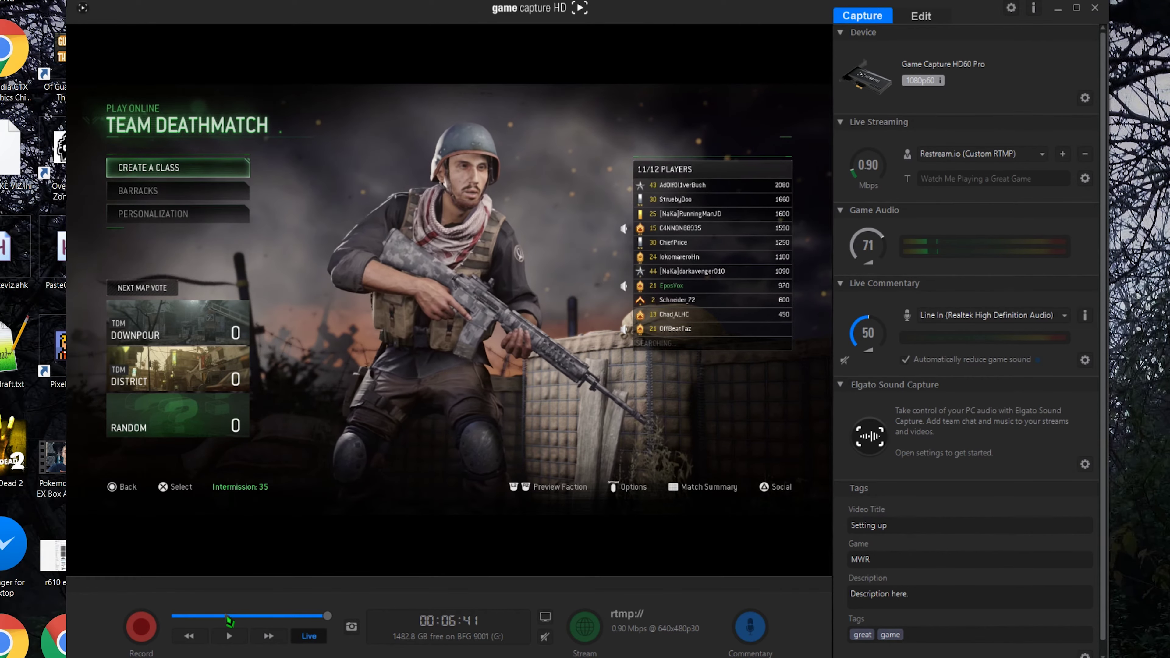
click(222, 618)
click(153, 621)
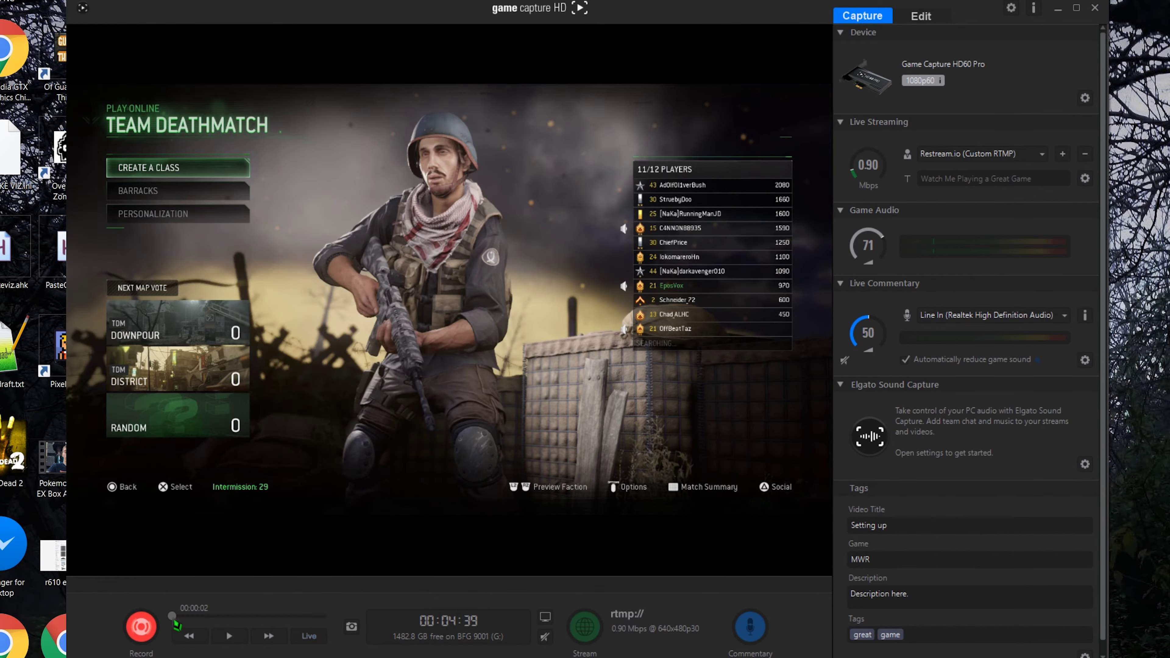
click(191, 631)
click(307, 638)
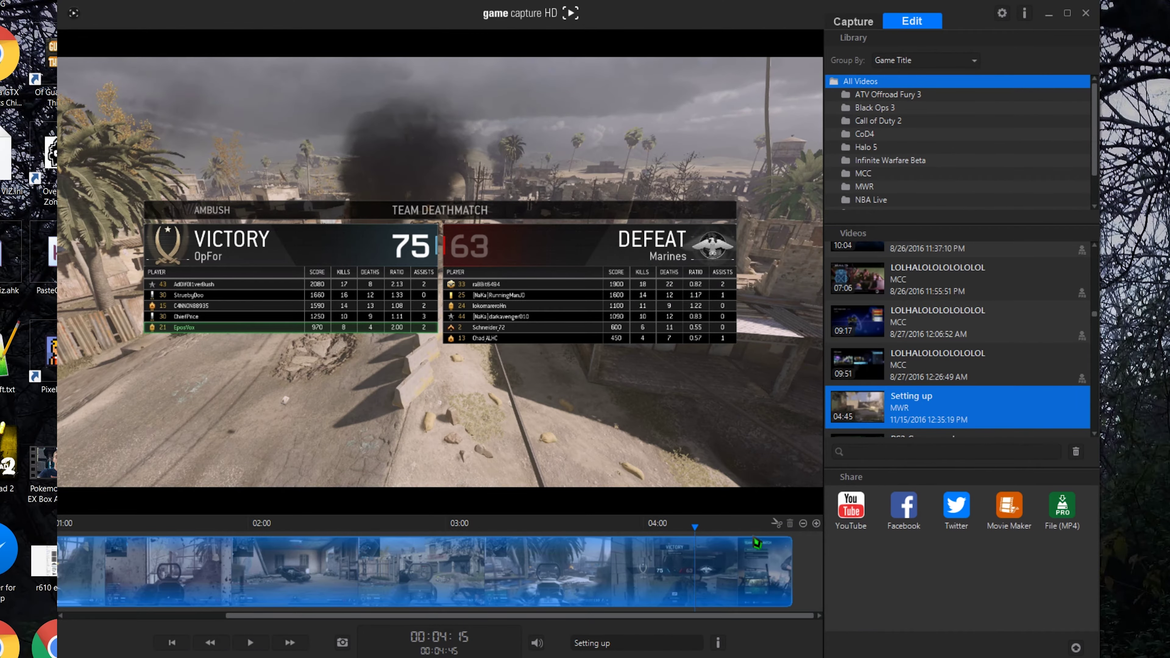
Delete the trailing section of the Setting up clip, leaving it 4:15 long.
click(758, 565)
key(Delete)
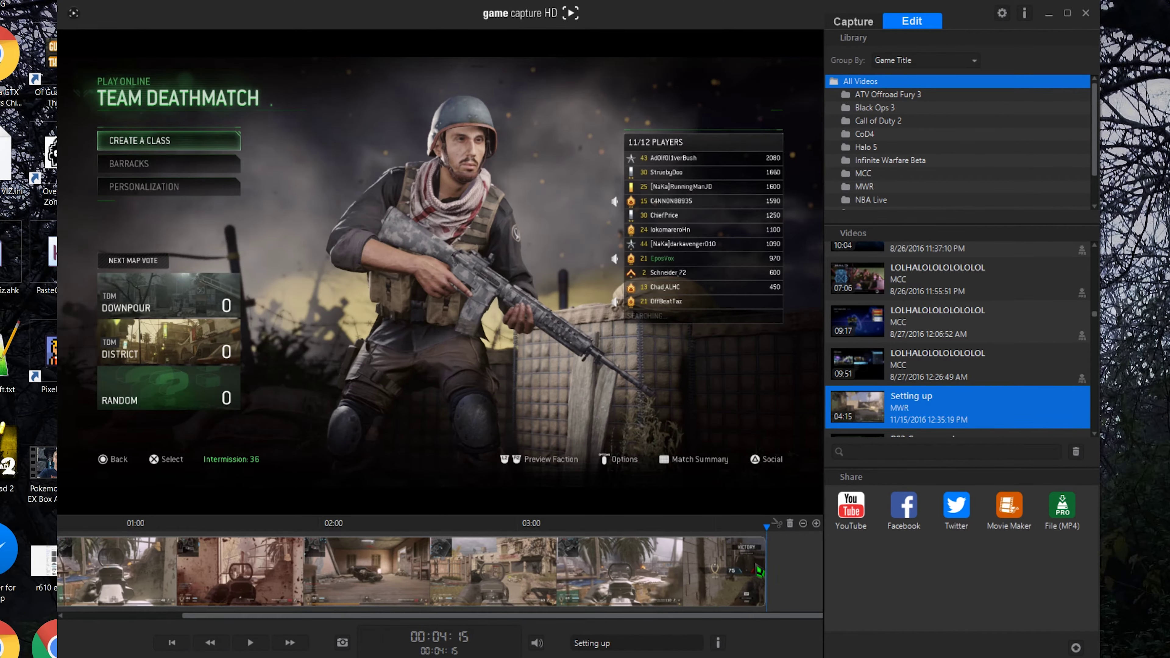
click(682, 580)
Preview the trimmed clip at 02:19, at its end, and at 02:40.
click(385, 583)
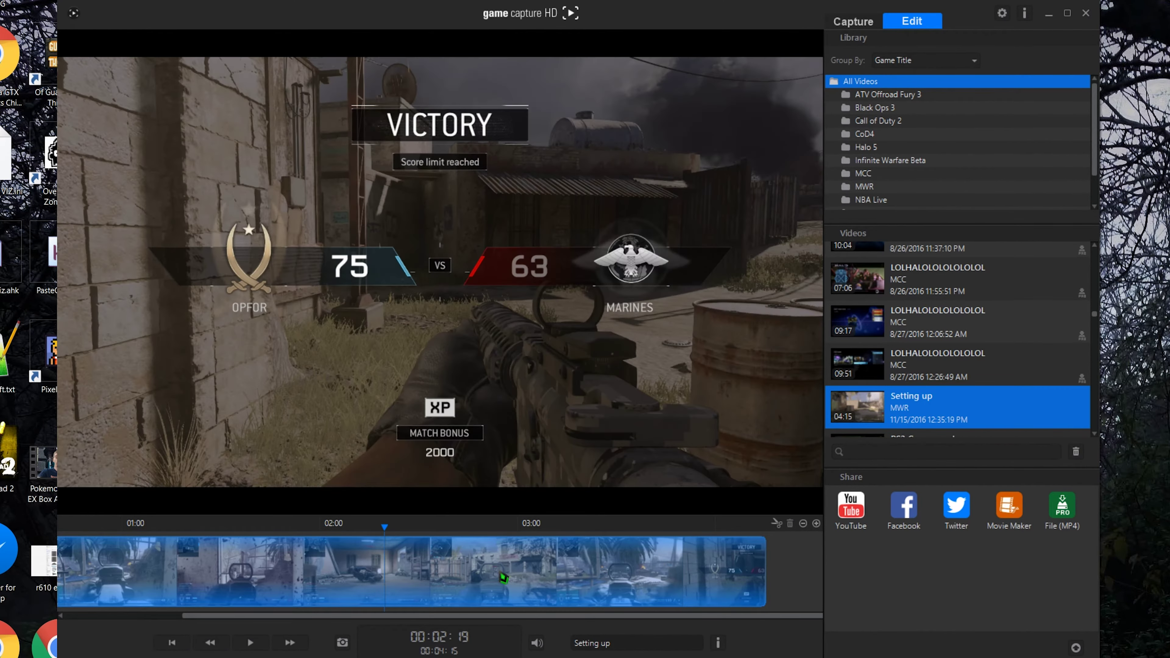
click(776, 527)
click(453, 591)
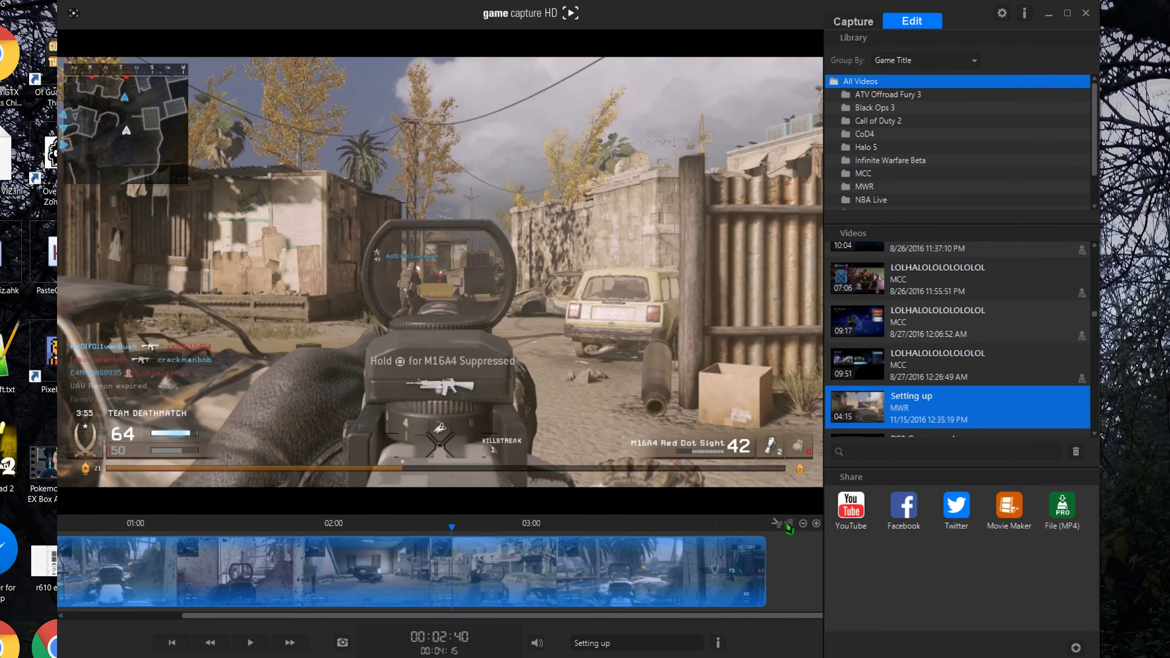